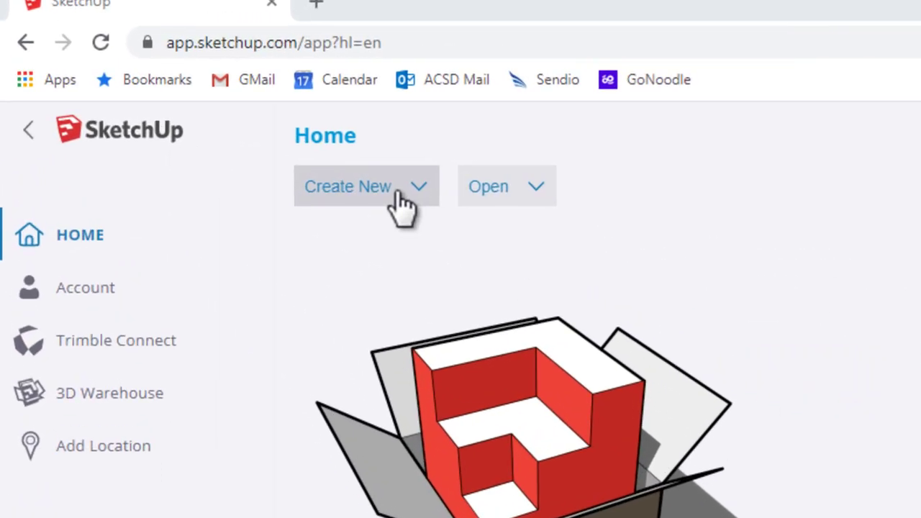
# - Create a new model from the Simple Template - Feet and Inches
pyautogui.click(396, 191)
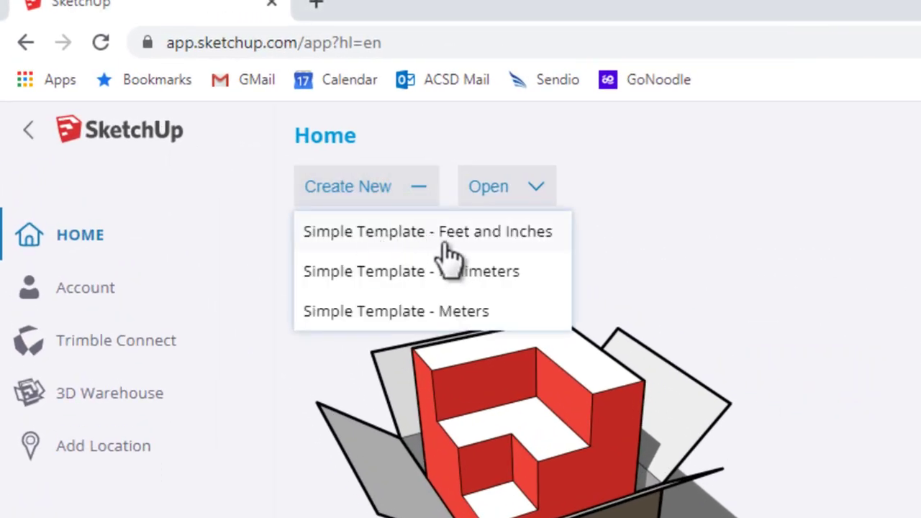
pyautogui.click(402, 230)
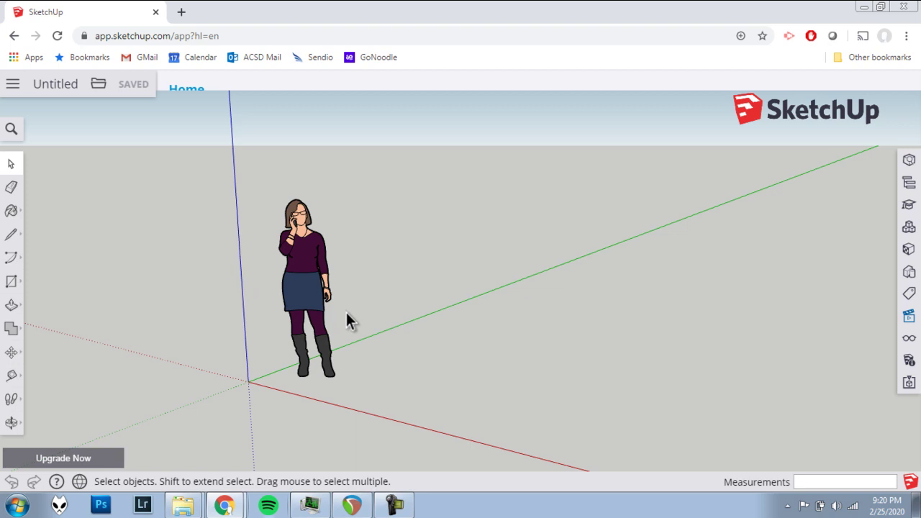
# - Zoom out and orbit to view the default standing figure from a new angle
pyautogui.scroll(-5, 401, 262)
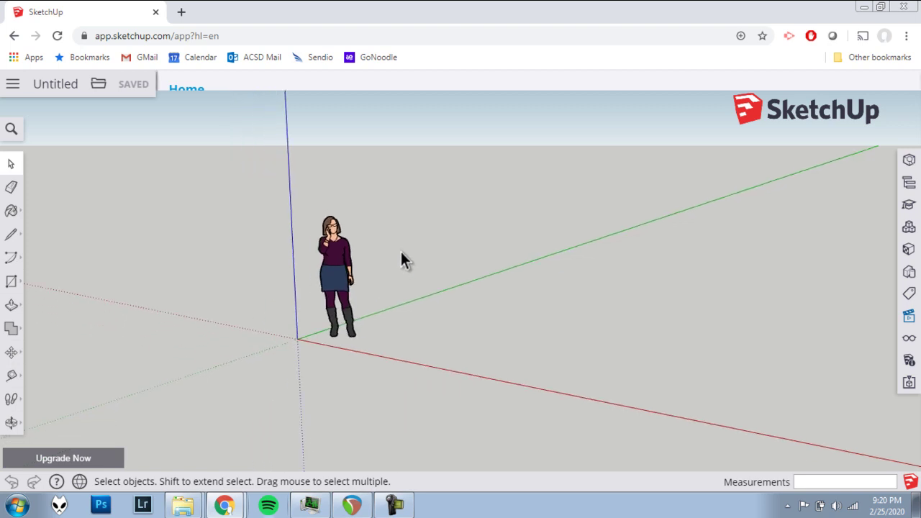
pyautogui.moveTo(481, 265); pyautogui.dragTo(317, 255, button='middle')
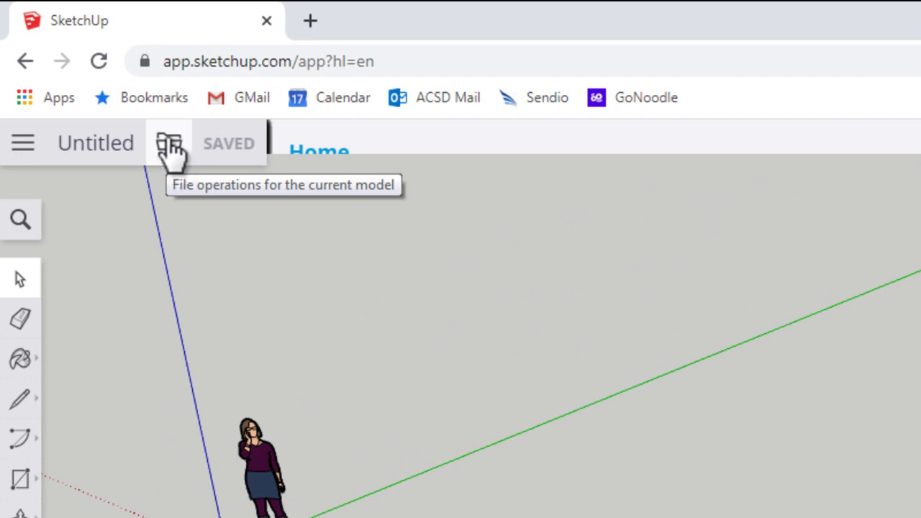
# - Open the Insert File dialog and choose to insert a file from your computer
pyautogui.click(171, 146)
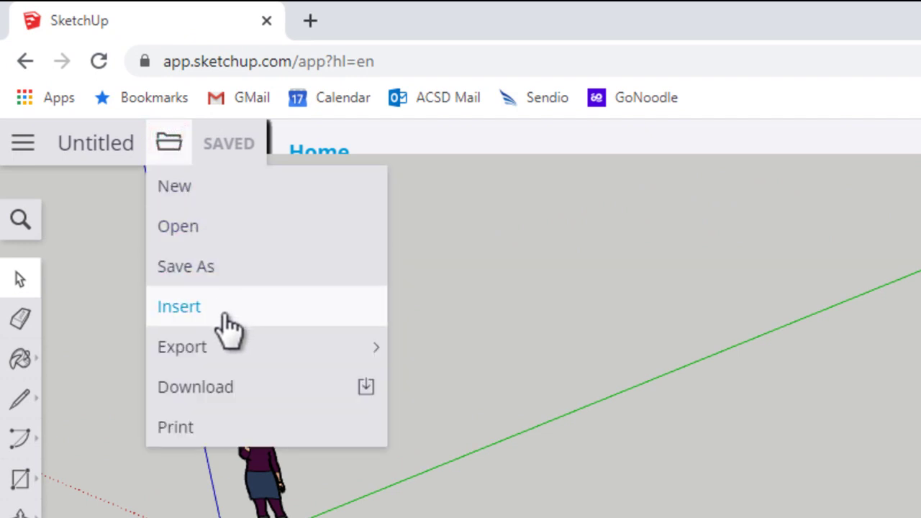
pyautogui.click(221, 317)
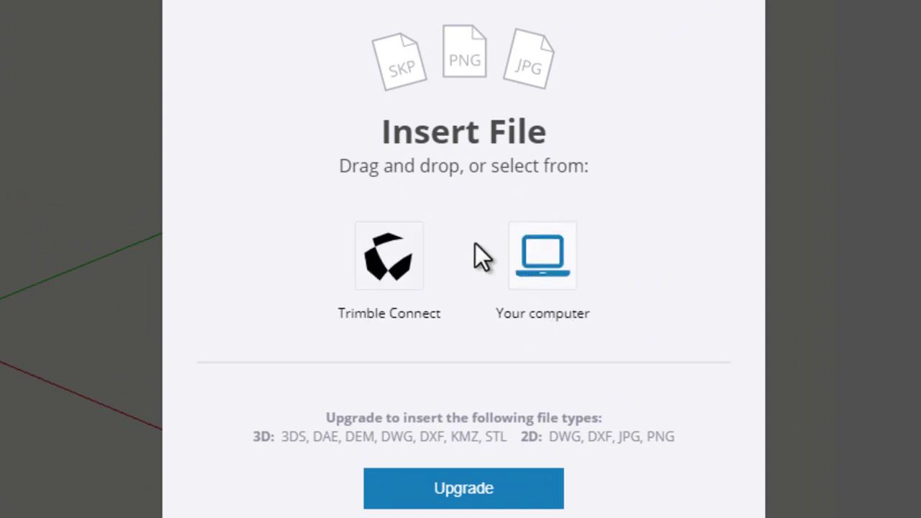
pyautogui.click(540, 260)
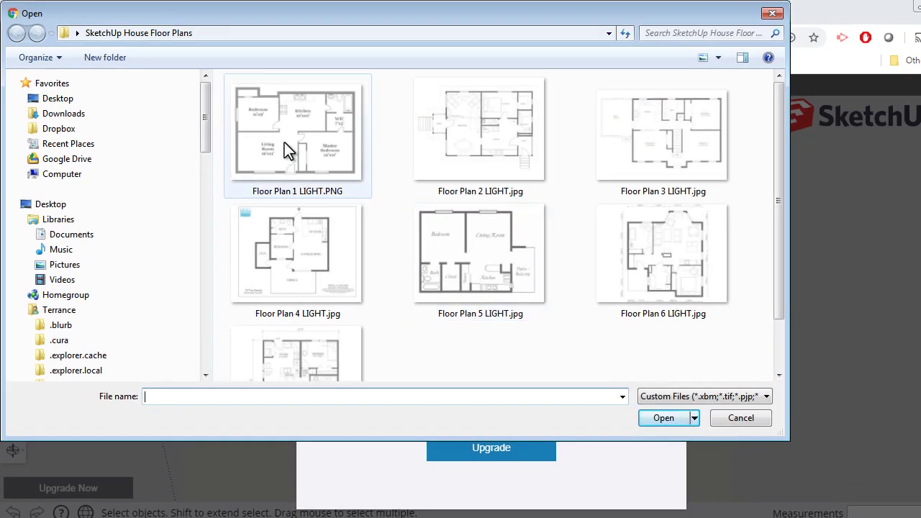
# - Pick Floor Plan 1 LIGHT.PNG from the SketchUp House Floor Plans folder and open it
pyautogui.click(426, 136)
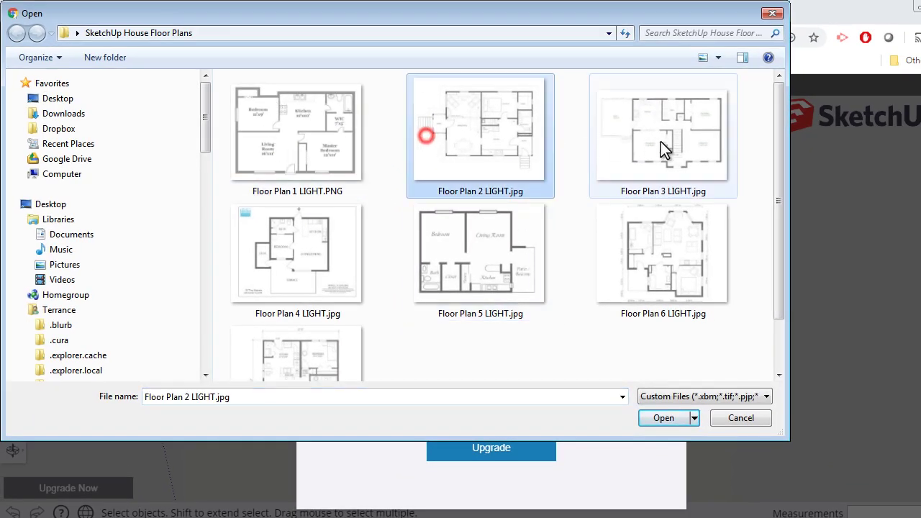
pyautogui.click(311, 275)
pyautogui.click(313, 334)
pyautogui.click(483, 214)
pyautogui.click(631, 202)
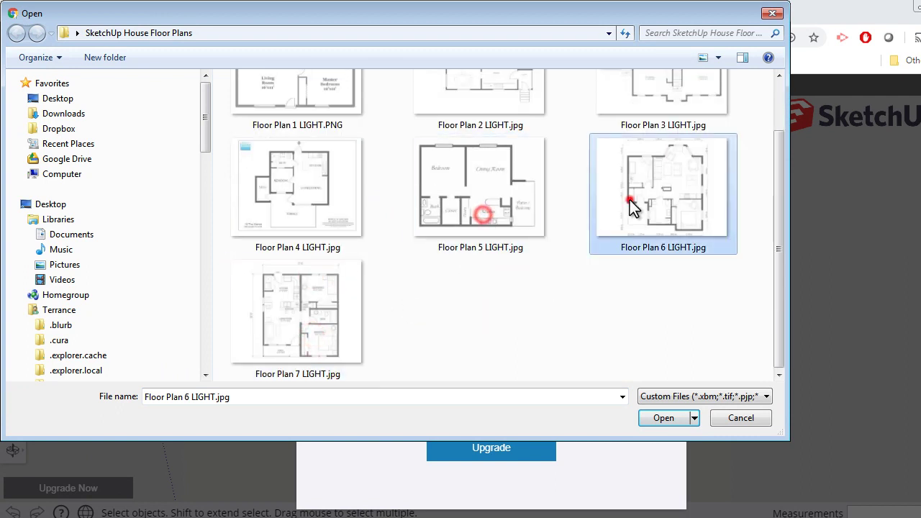
pyautogui.click(312, 170)
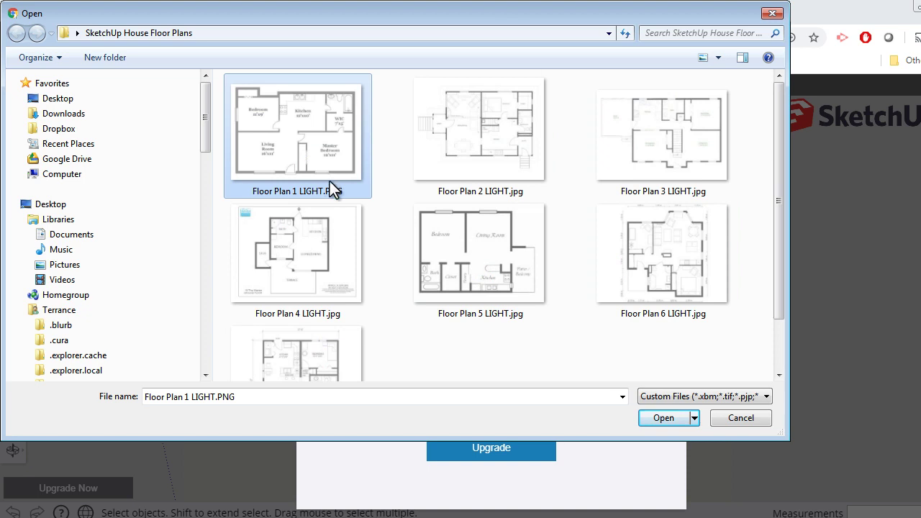
pyautogui.click(659, 418)
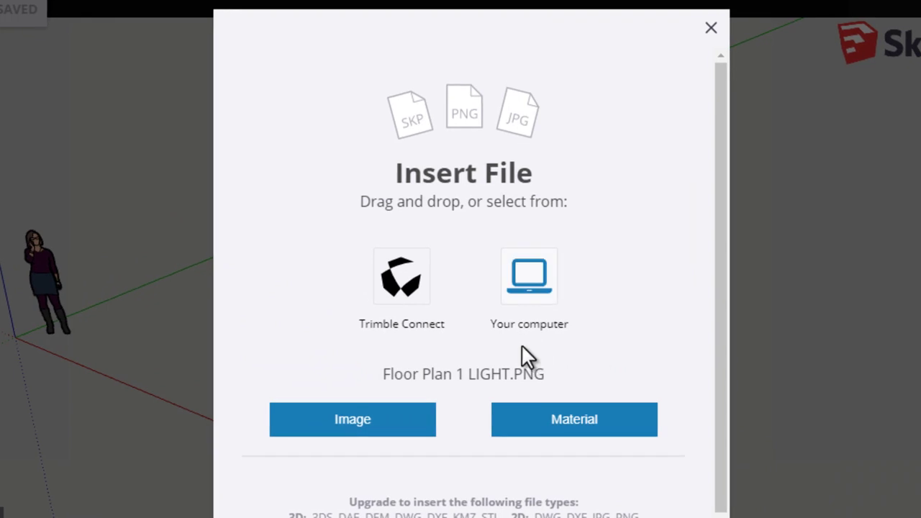
# - Insert Floor Plan 1 LIGHT.PNG into the model as an image
pyautogui.click(361, 423)
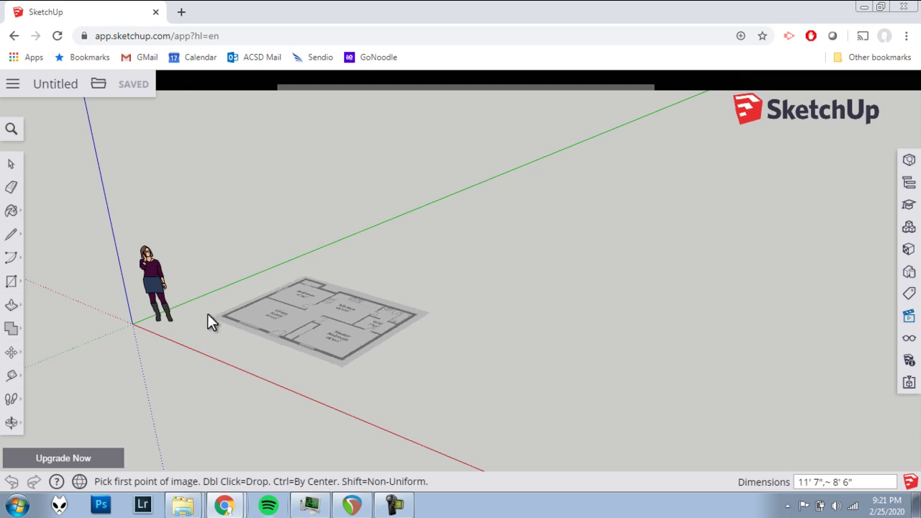
# - Place the floor plan image flat on the ground at the origin, stretched to a large size
pyautogui.click(208, 314)
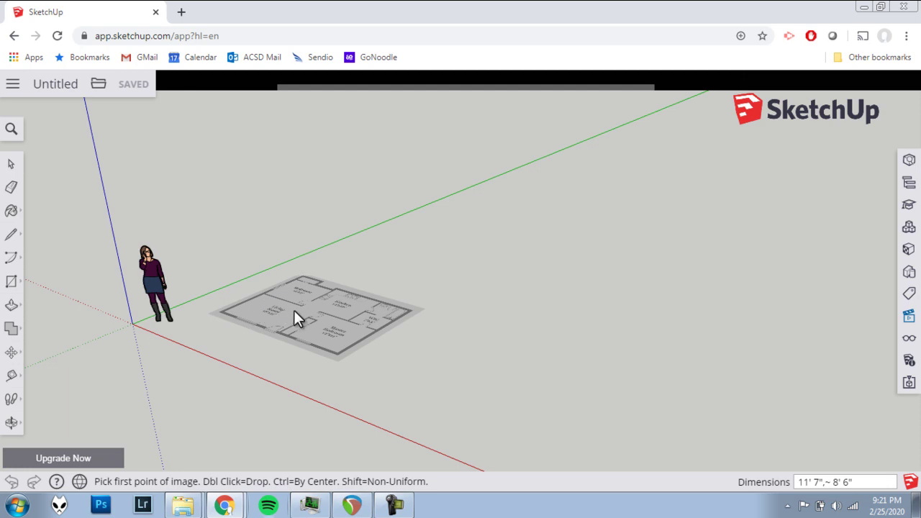
pyautogui.click(327, 316)
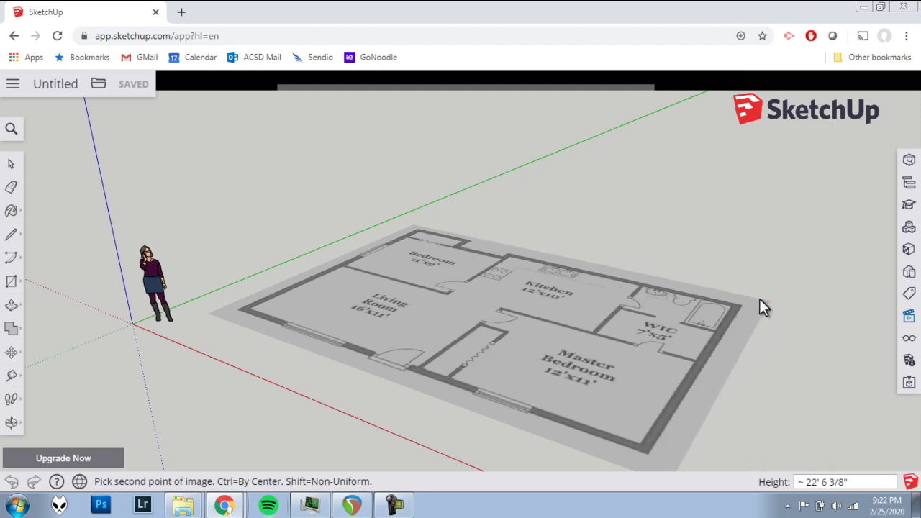
pyautogui.click(767, 299)
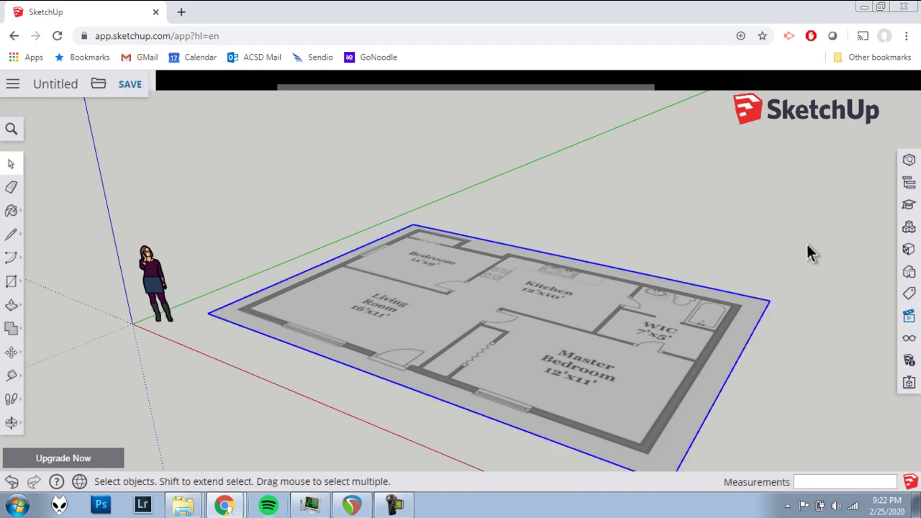
# - Switch to the standard Top view to see the floor plan straight down
pyautogui.press('o')
pyautogui.moveTo(302, 247); pyautogui.dragTo(312, 311)
pyautogui.press('space')
pyautogui.moveTo(312, 311); pyautogui.dragTo(357, 387, button='middle')
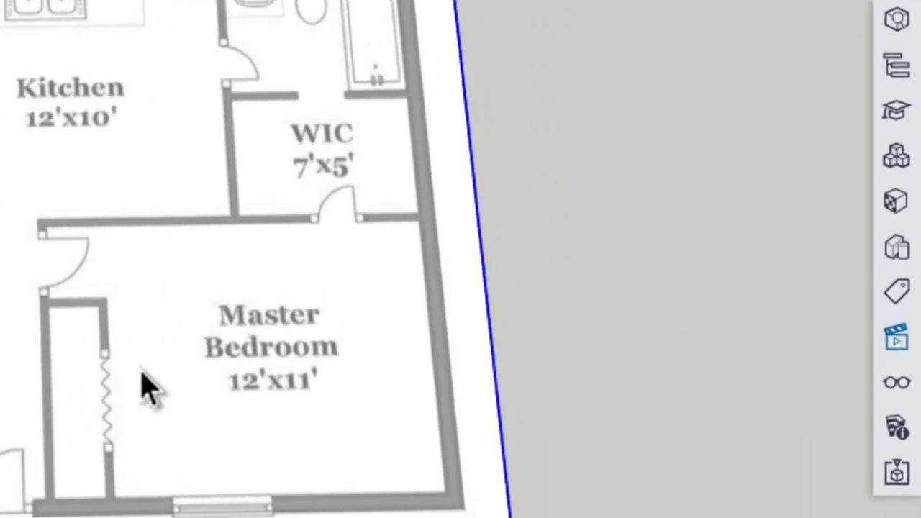
pyautogui.click(898, 344)
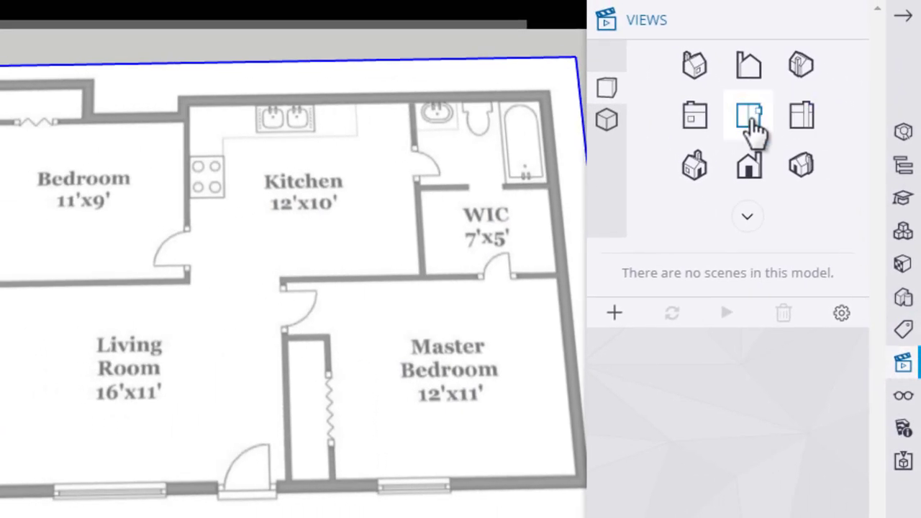
pyautogui.click(754, 128)
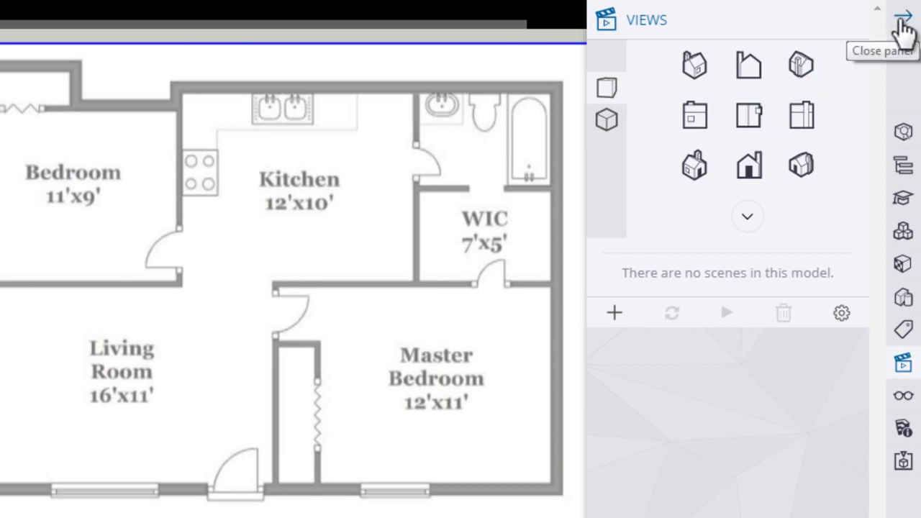
pyautogui.click(902, 21)
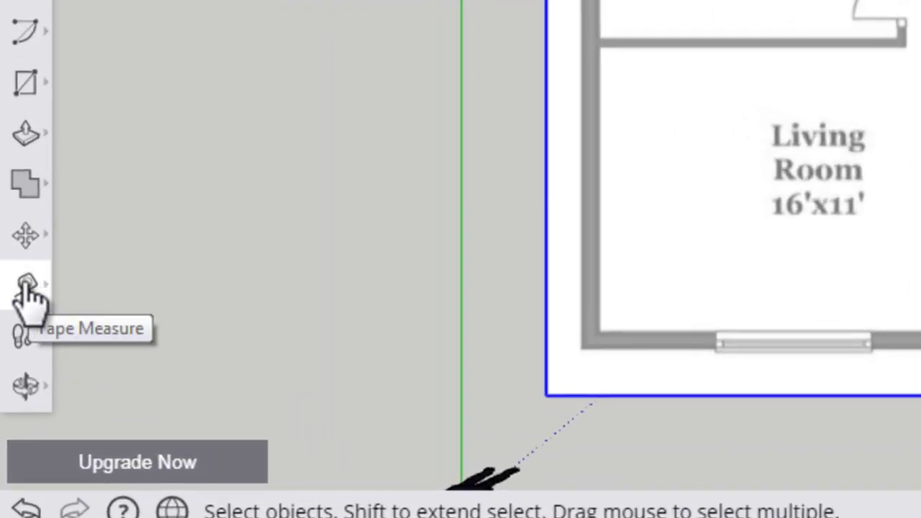
# - Tape-measure the living room from its left wall to the closet wall, reading 13' 10 3/16"
pyautogui.click(27, 288)
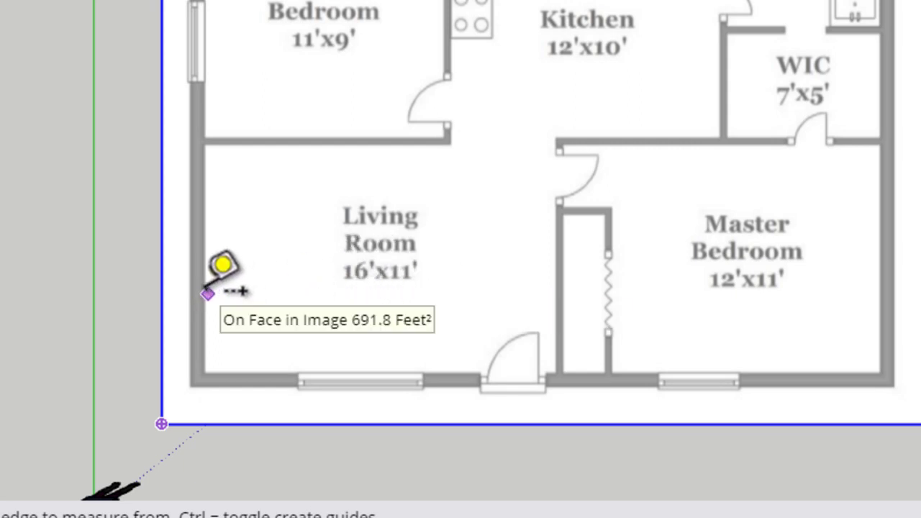
pyautogui.click(207, 294)
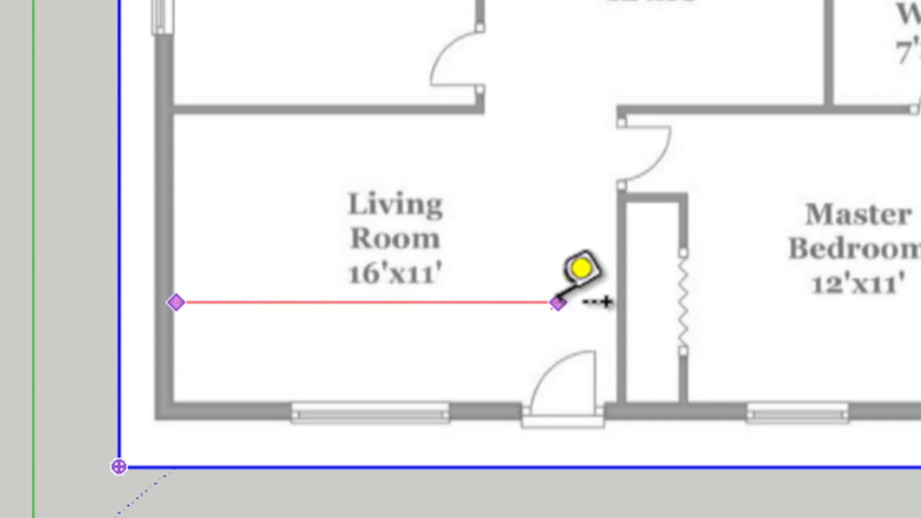
pyautogui.moveTo(583, 303)
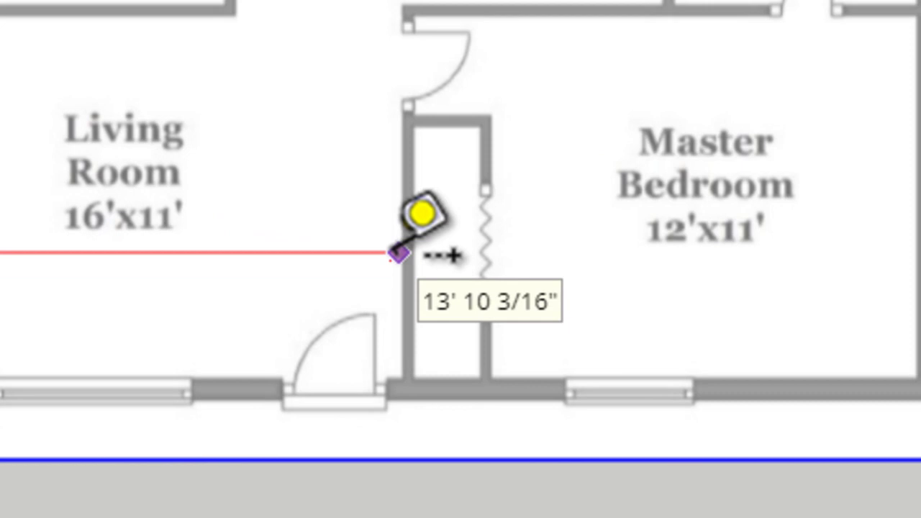
pyautogui.click(398, 253)
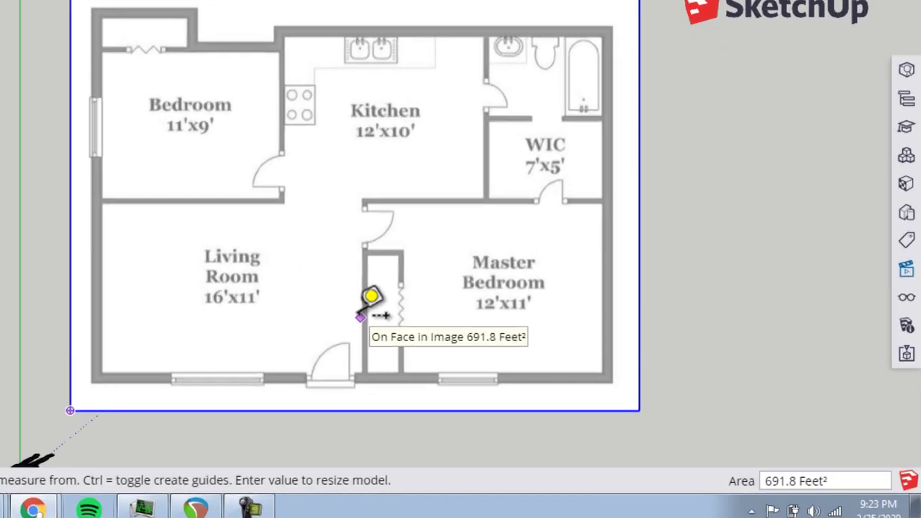
# - Enter 16' as the measured length and confirm resizing the whole model
pyautogui.write('1')
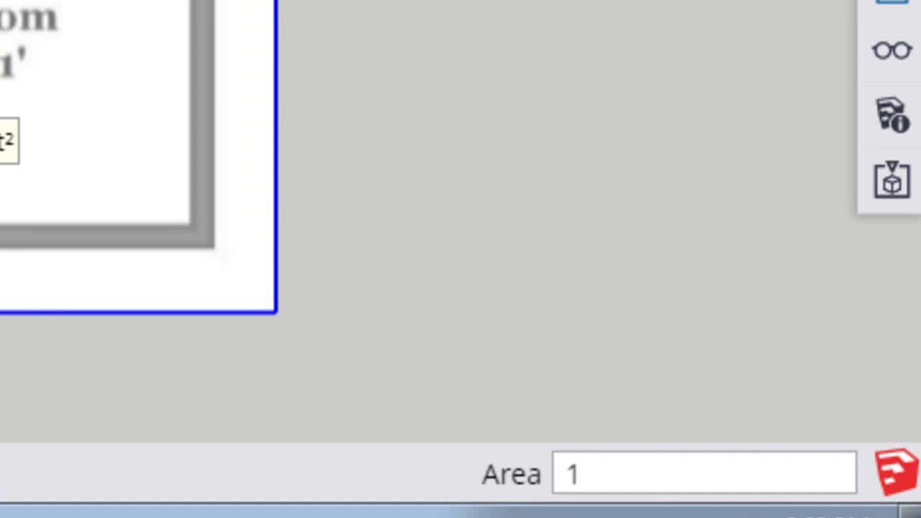
pyautogui.write("6'")
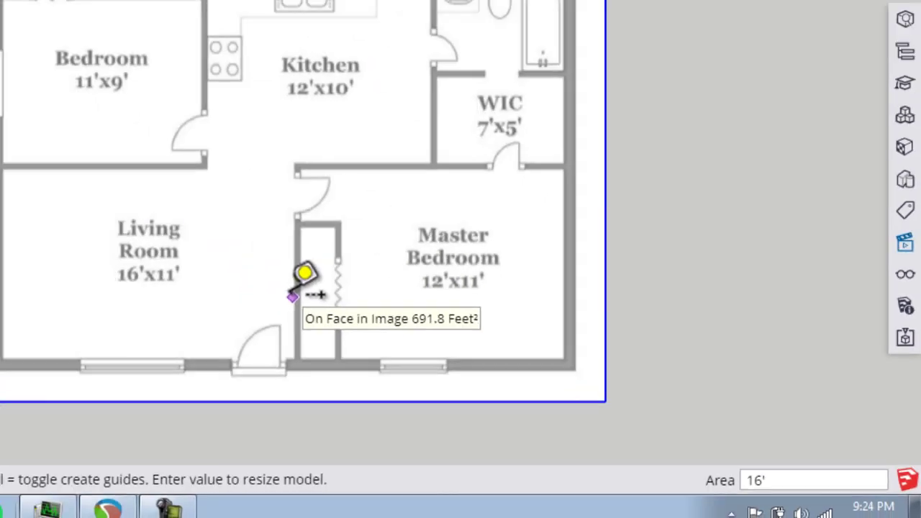
pyautogui.press('Return')
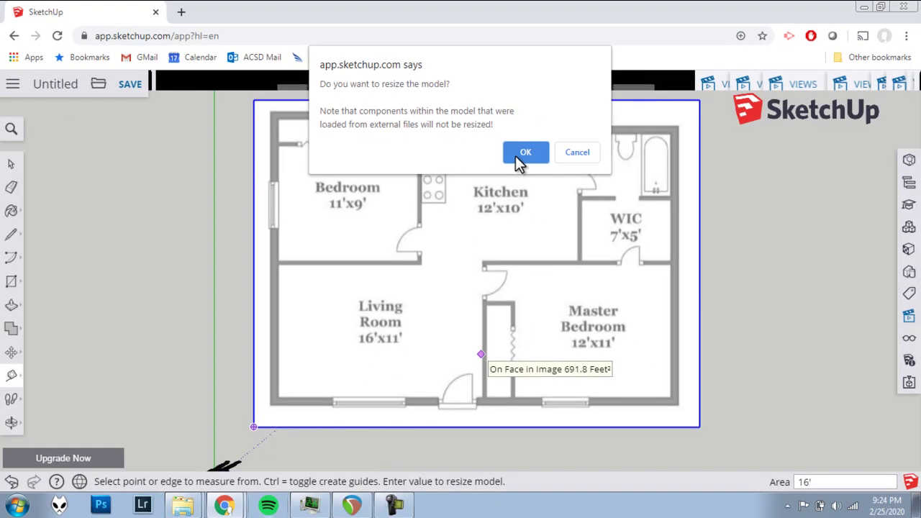
pyautogui.click(532, 185)
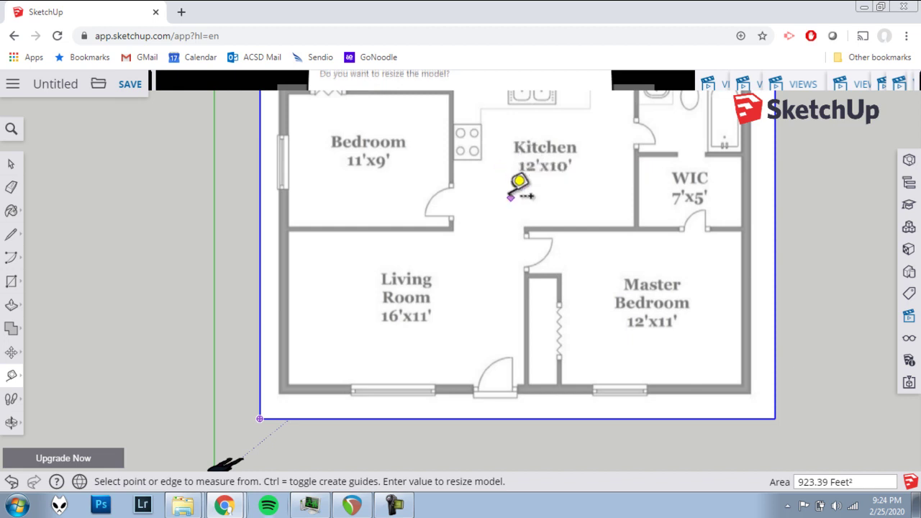
# - Zoom and orbit to a tilted perspective of the rescaled plan beside the figure
pyautogui.scroll(1, 514, 185)
pyautogui.scroll(-1, 511, 194)
pyautogui.press('o')
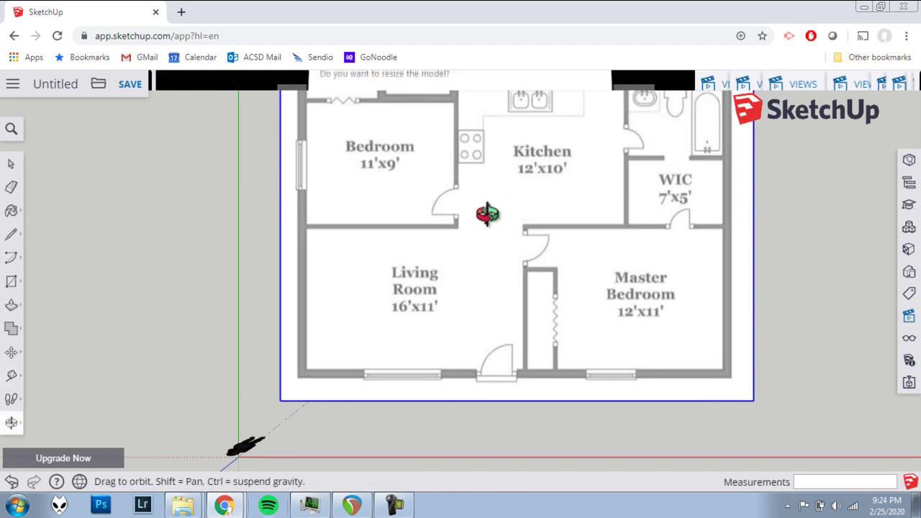
pyautogui.moveTo(487, 213); pyautogui.dragTo(549, 103)
pyautogui.press('t')
pyautogui.press('o')
pyautogui.moveTo(450, 309); pyautogui.dragTo(368, 331)
pyautogui.press('t')
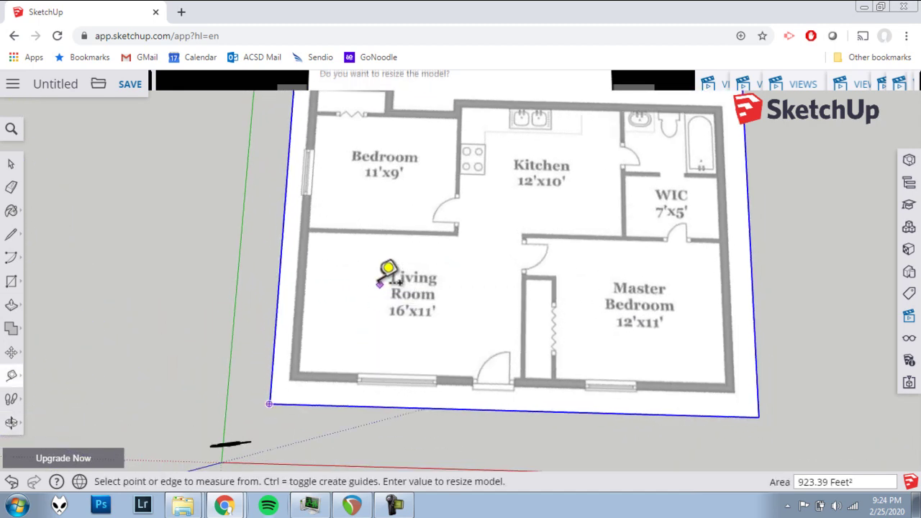
pyautogui.moveTo(339, 356); pyautogui.dragTo(288, 209, button='middle')
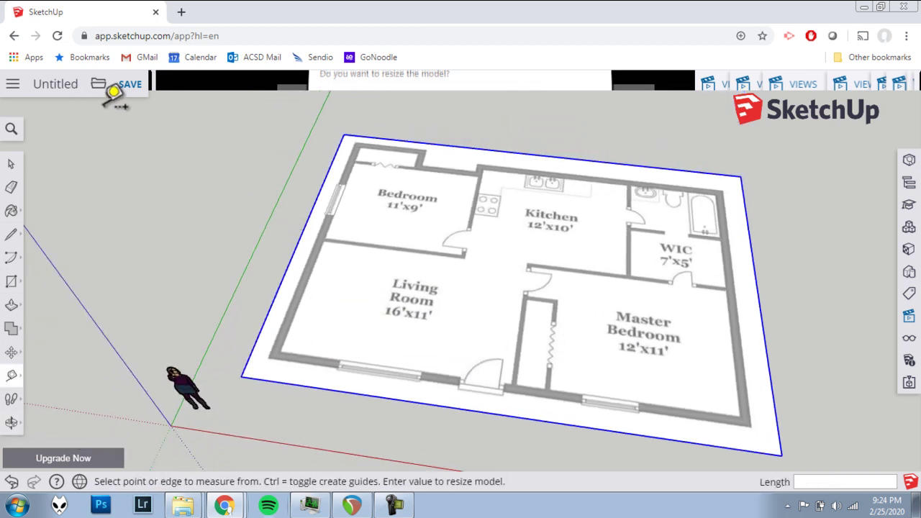